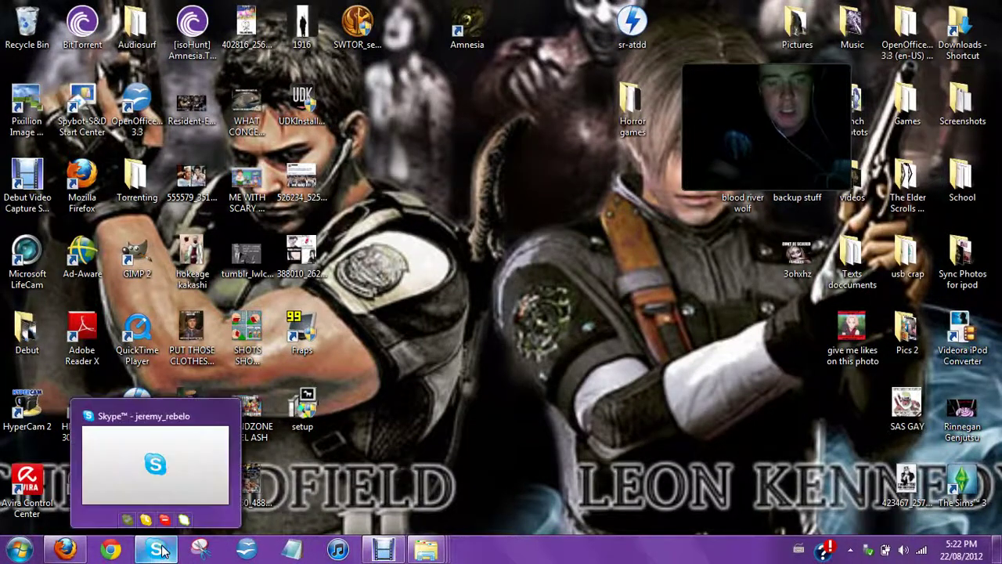
{"action": "left_click", "coordinate": [156, 550]}
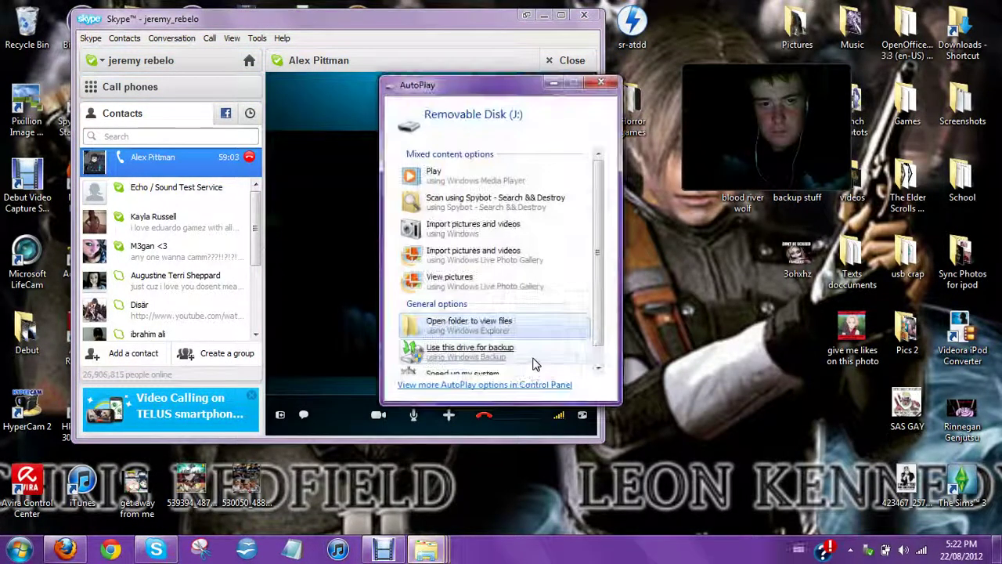
View the Removable Disk (J:) files, then write a Notepad scratch note and discard it unsaved.
{"action": "left_click", "coordinate": [499, 329]}
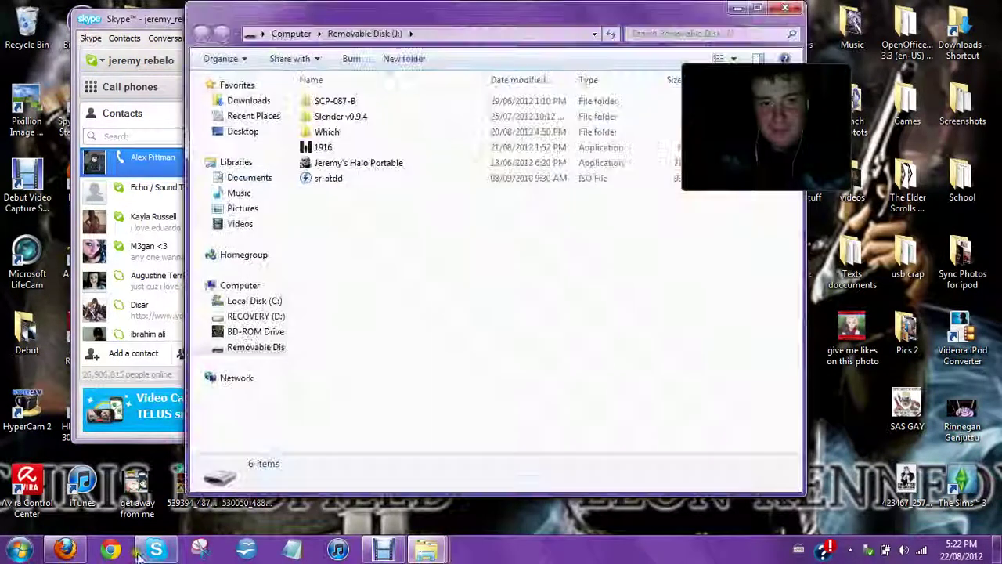
{"action": "left_click", "coordinate": [291, 550]}
{"action": "type", "text": "This is gonna freak me out ._. FML"}
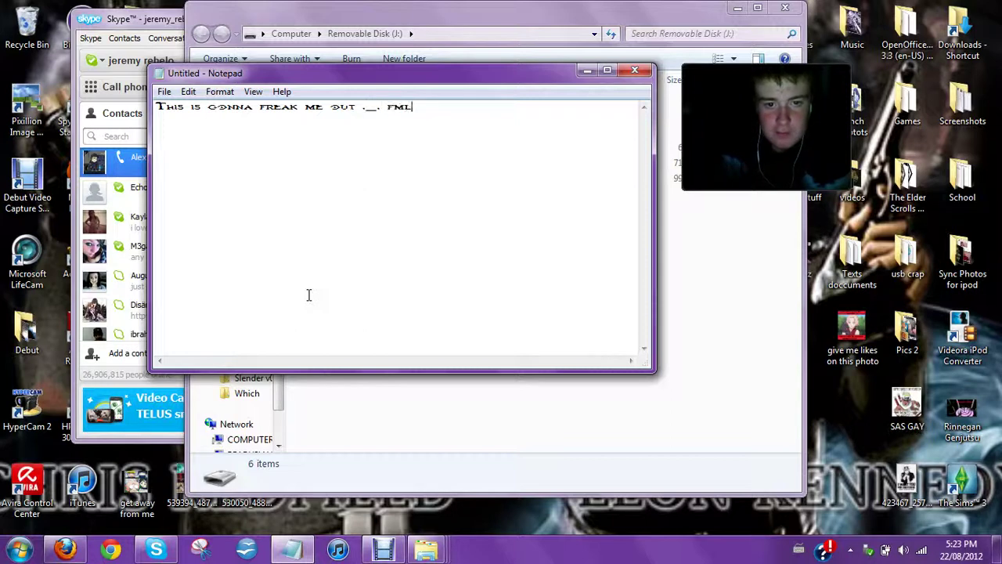
{"action": "left_click", "coordinate": [635, 71]}
{"action": "left_click", "coordinate": [524, 270]}
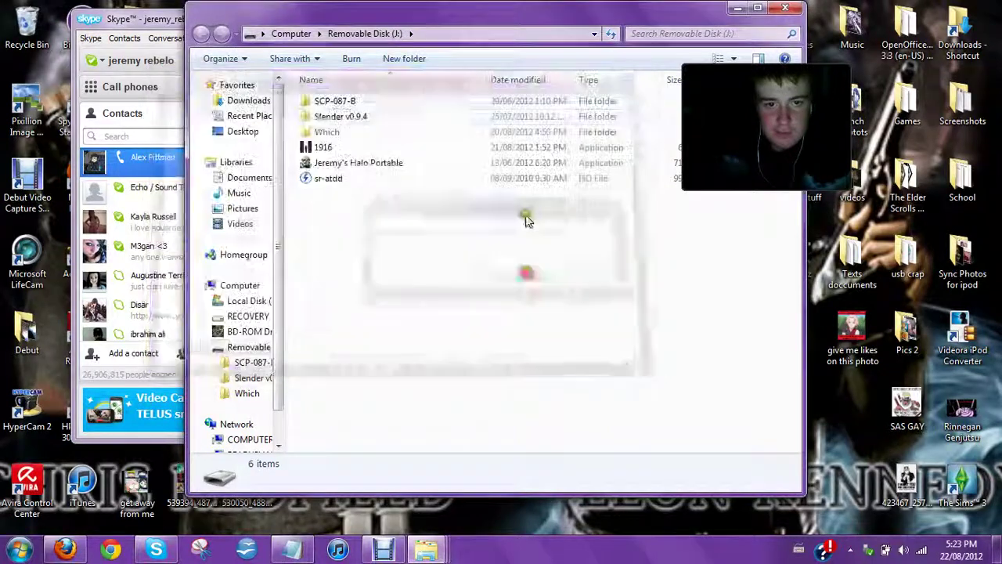
Open the SCP-087-B folder and launch SCP-087-B.exe.
{"action": "double_click", "coordinate": [322, 105]}
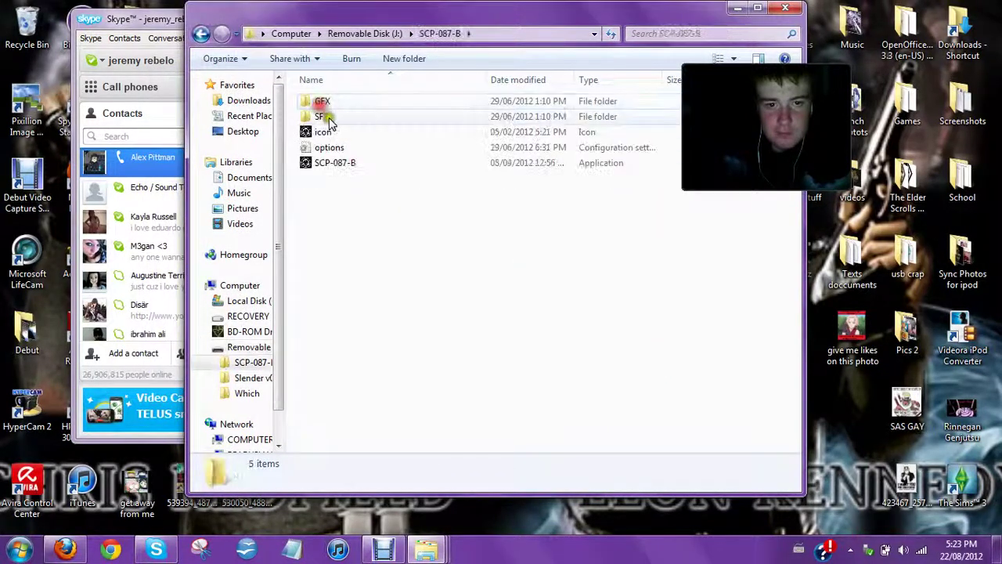
{"action": "left_click_drag", "start_coordinate": [353, 162], "coordinate": [360, 165]}
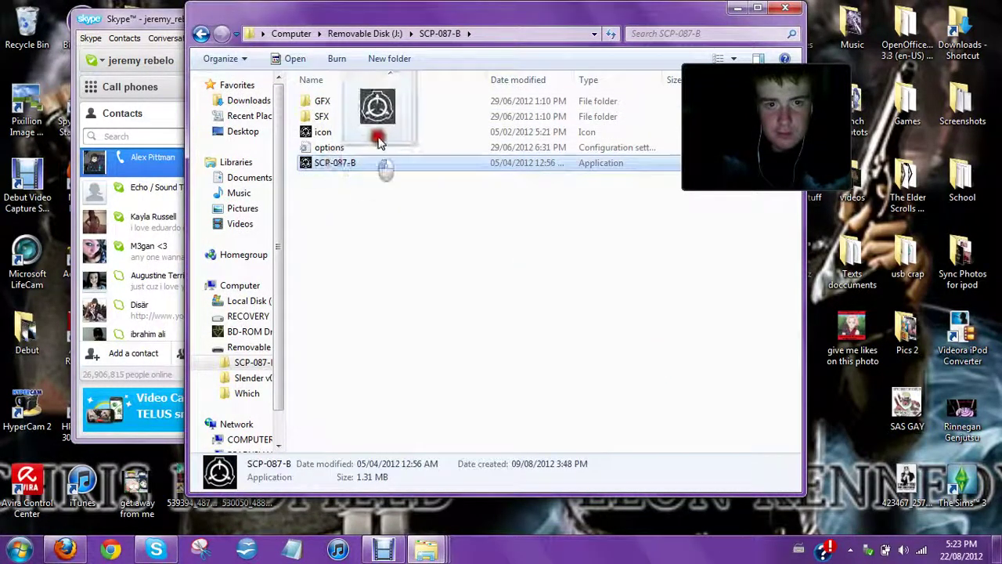
{"action": "double_click", "coordinate": [349, 165]}
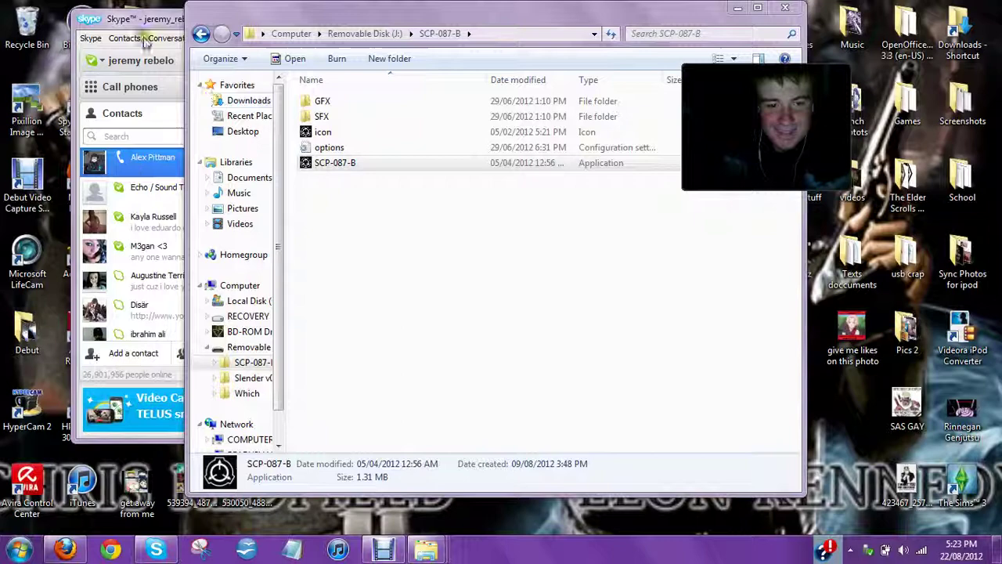
{"action": "left_click", "coordinate": [146, 57]}
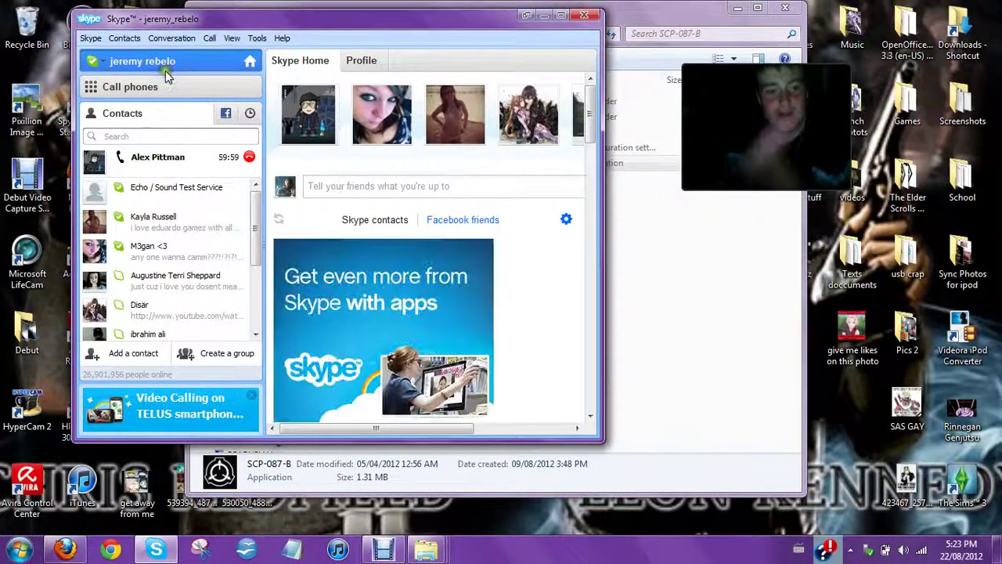
{"action": "left_click", "coordinate": [140, 162]}
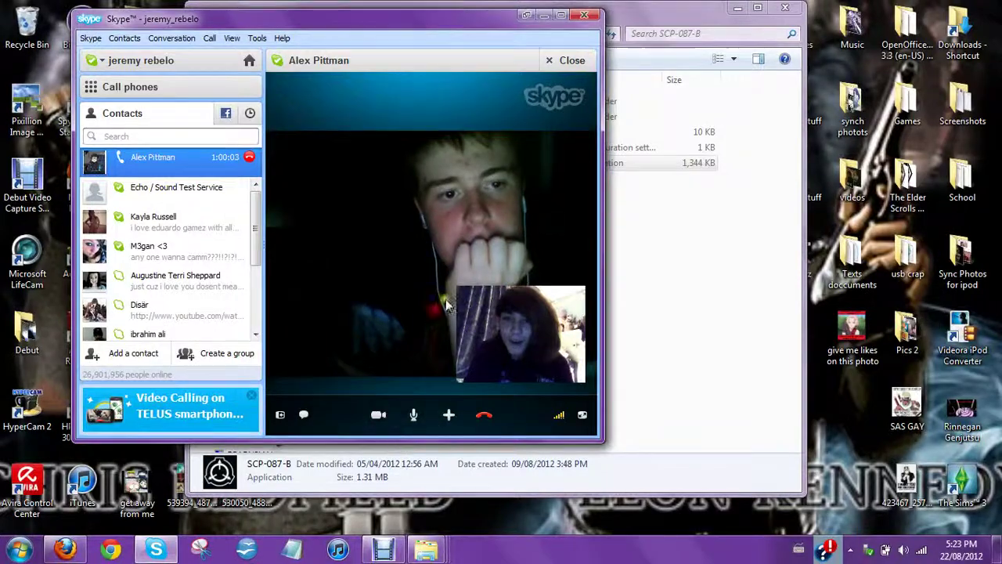
{"action": "left_click", "coordinate": [685, 206]}
Launch SCP-087-B.exe again from the SCP-087-B folder.
{"action": "double_click", "coordinate": [395, 165]}
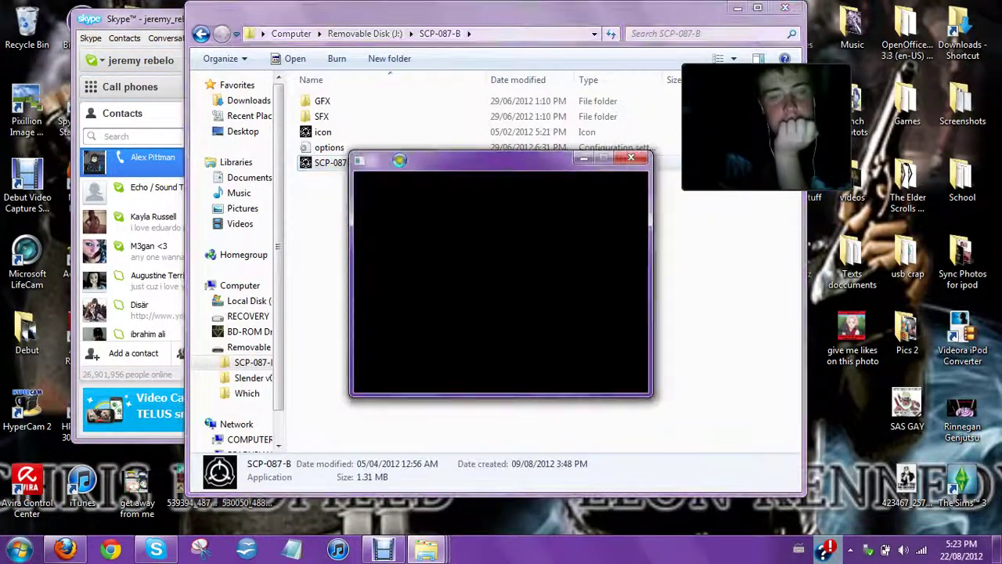